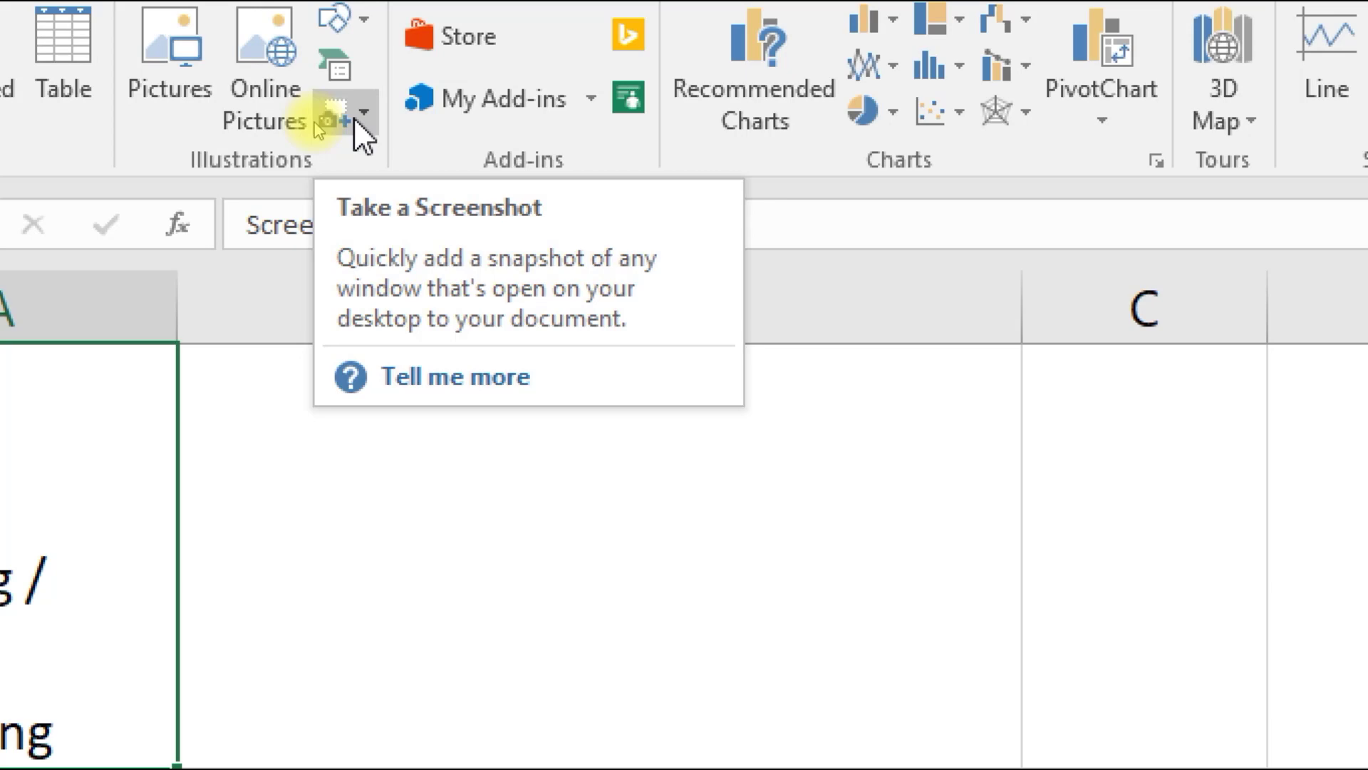
Step: Insert a Screenshot of the Chrome window showing the 'IOS basic commands' page
{"action": "left_click", "coordinate": [353, 117]}
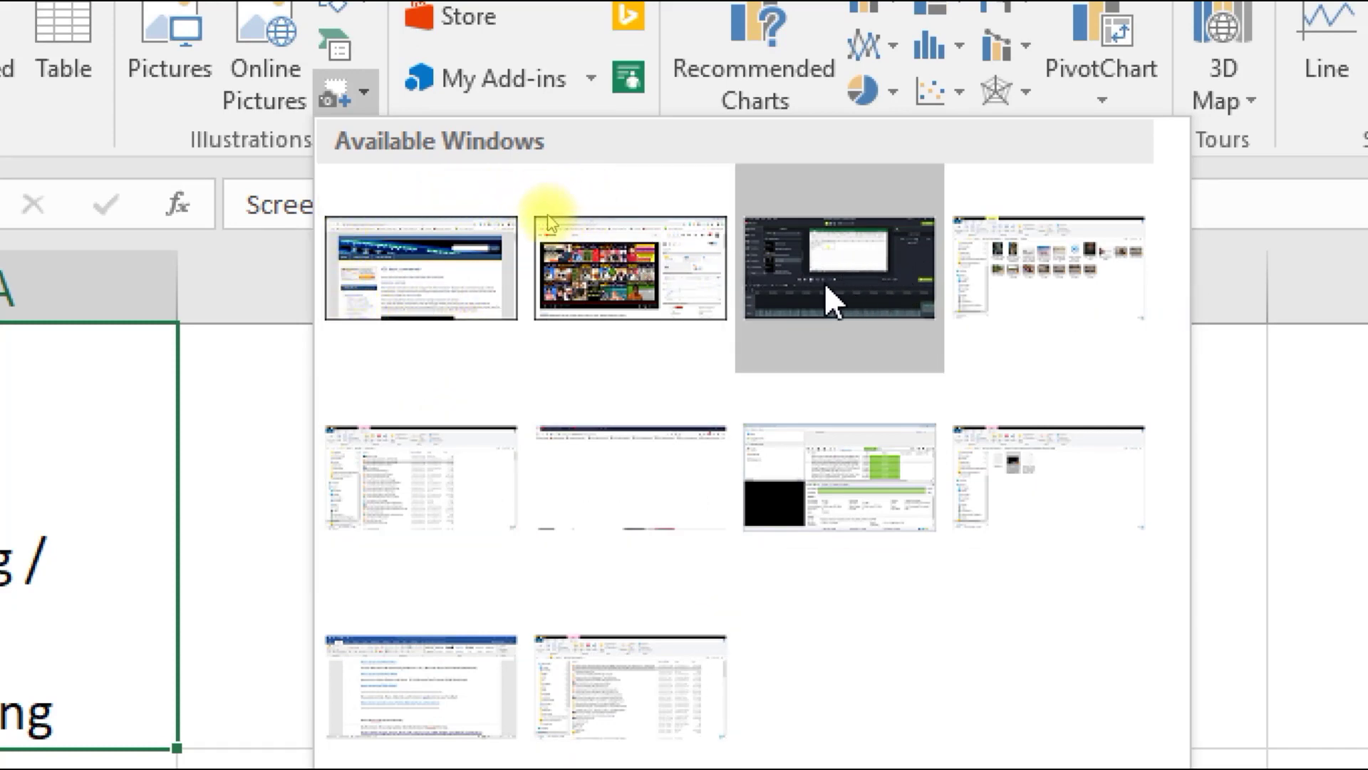
{"action": "left_click", "coordinate": [422, 307]}
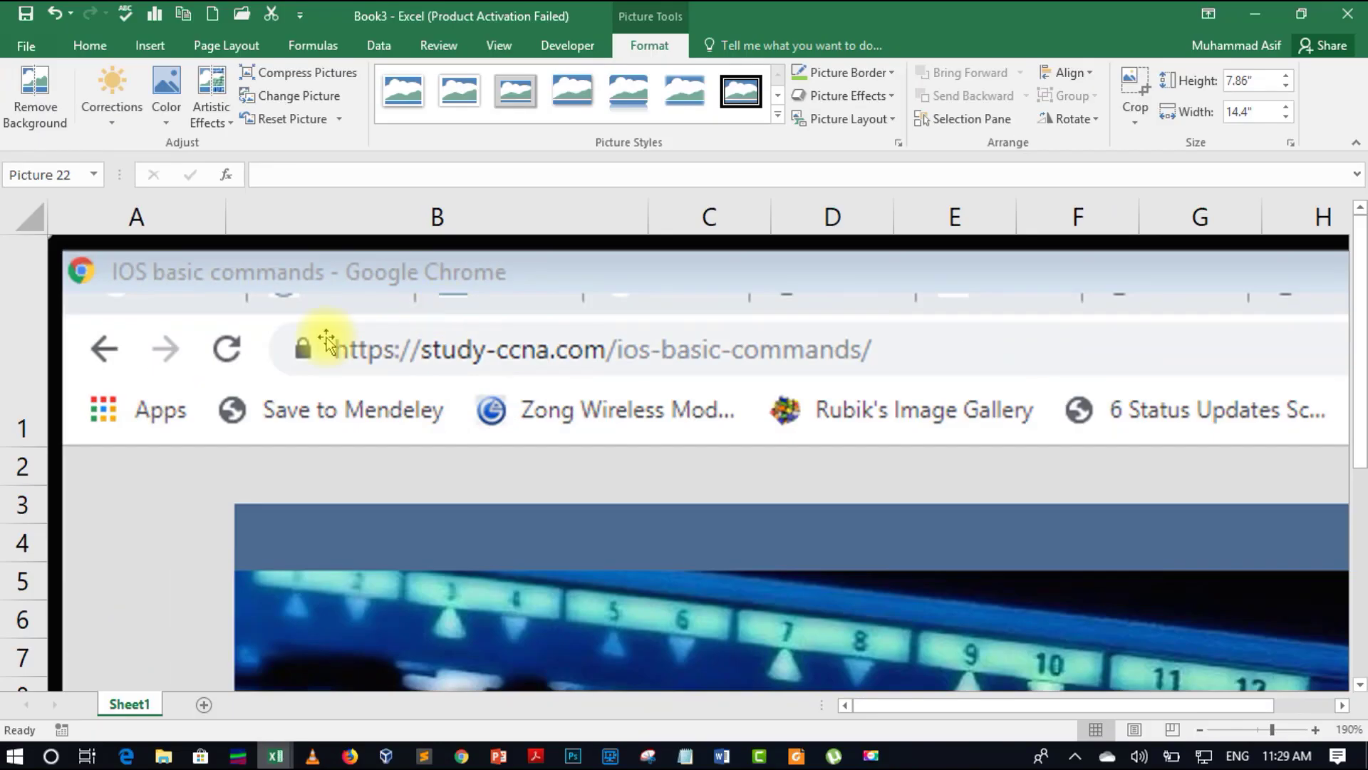
Step: Move the Chrome screenshot off the A1 title, then delete it from the sheet
{"action": "left_click_drag", "start_coordinate": [255, 346], "coordinate": [367, 383]}
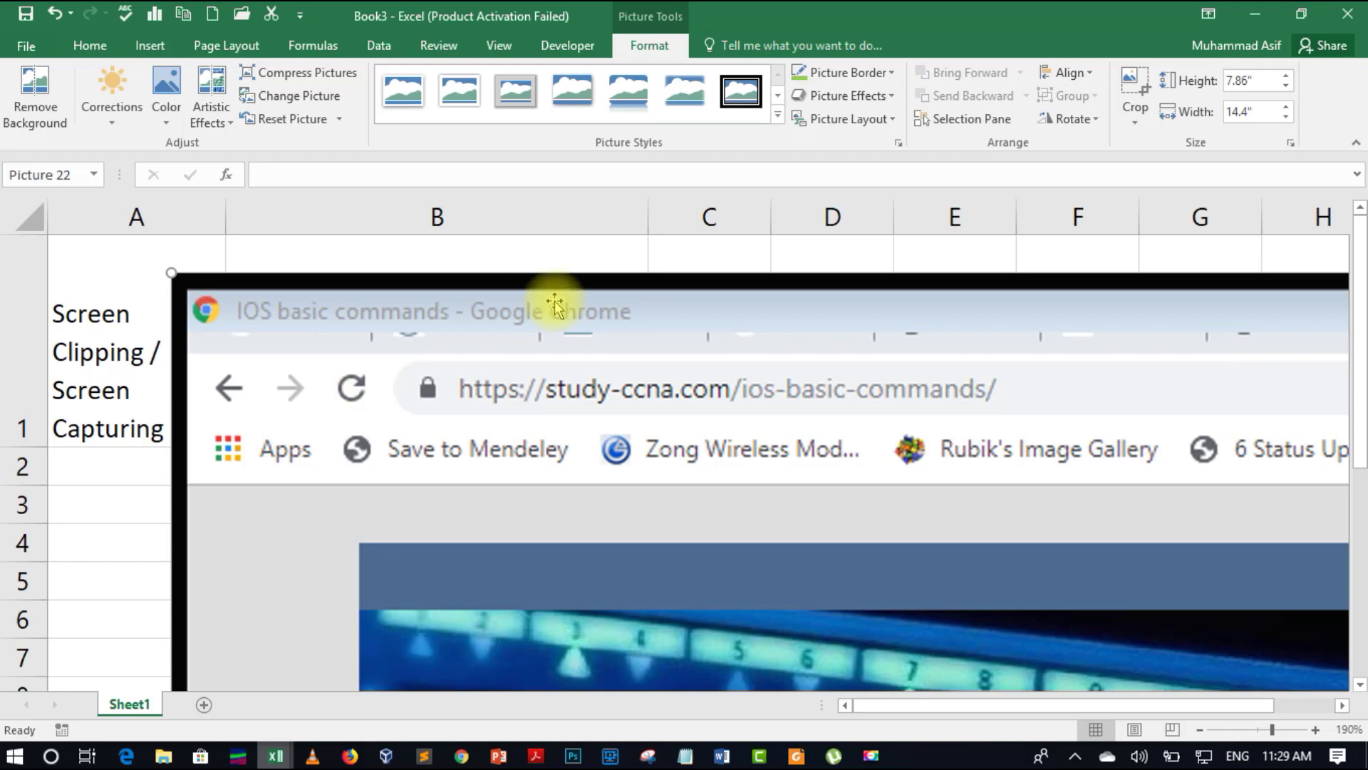
{"action": "left_click_drag", "start_coordinate": [685, 407], "coordinate": [561, 453]}
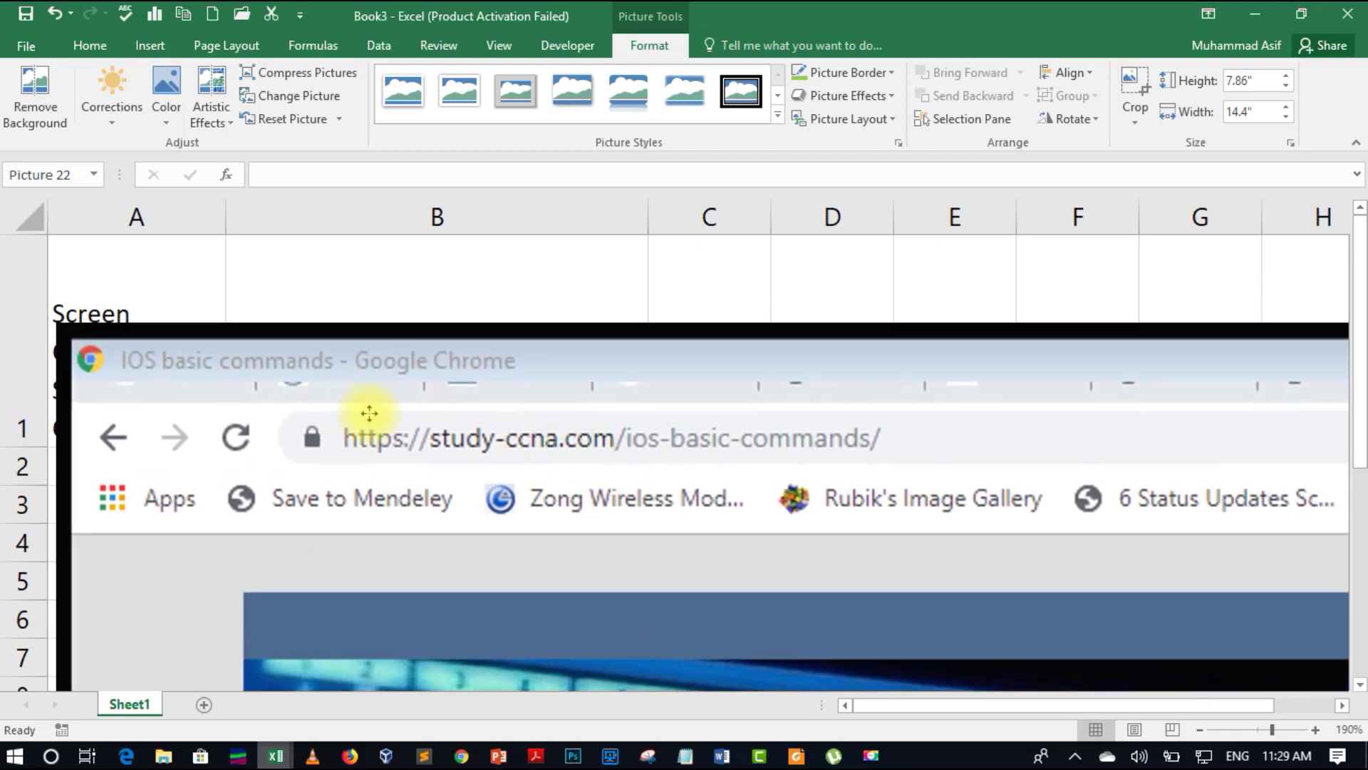
{"action": "left_click_drag", "start_coordinate": [328, 404], "coordinate": [392, 413]}
{"action": "key", "text": "Delete"}
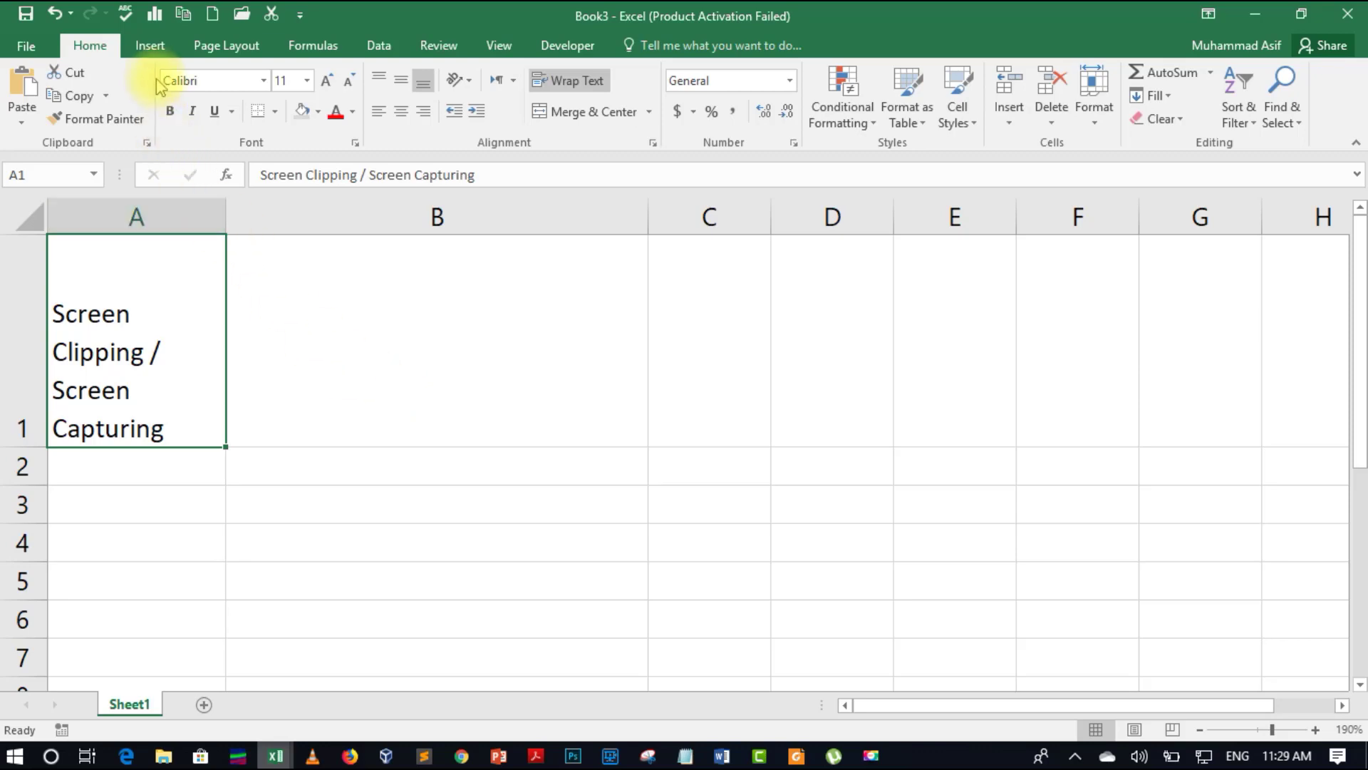
Step: Start Screen Clipping from the Insert ribbon's Screenshot menu
{"action": "left_click", "coordinate": [150, 51]}
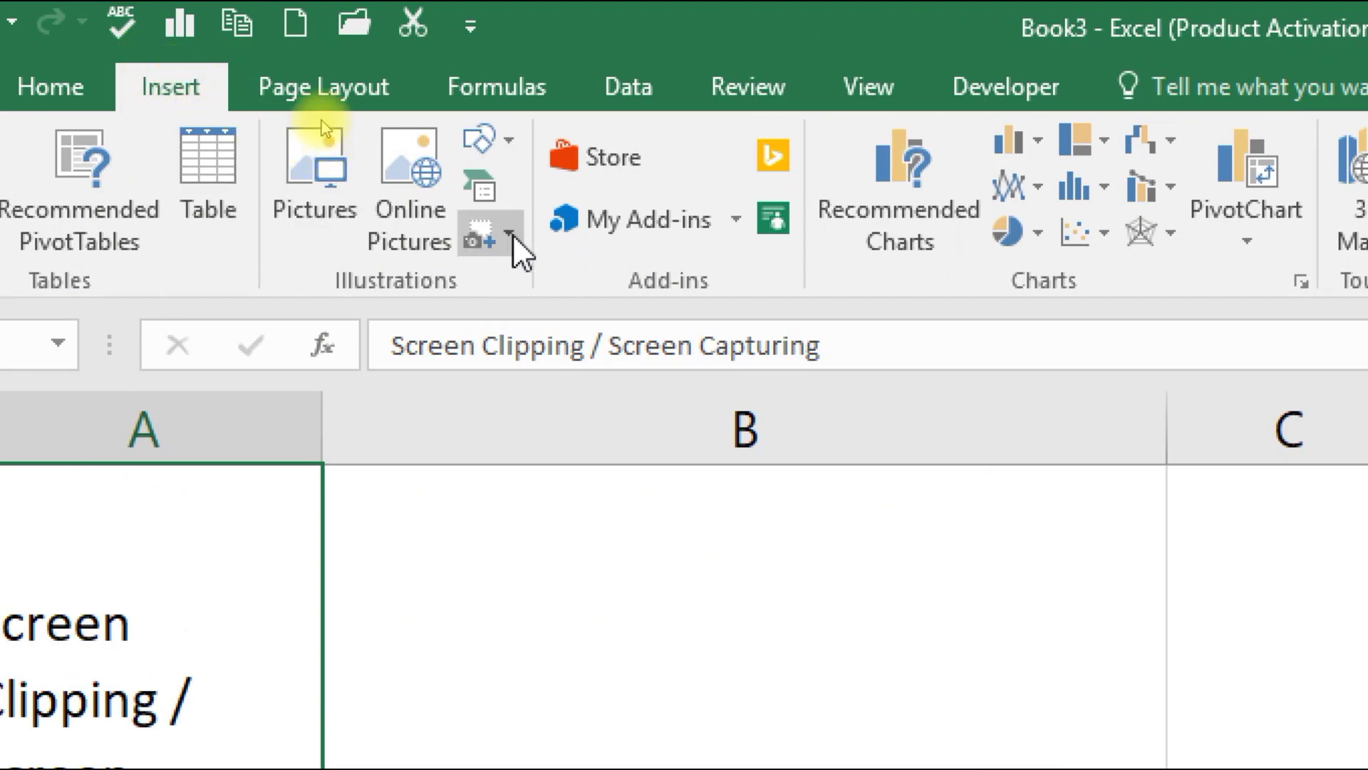
{"action": "left_click", "coordinate": [511, 234]}
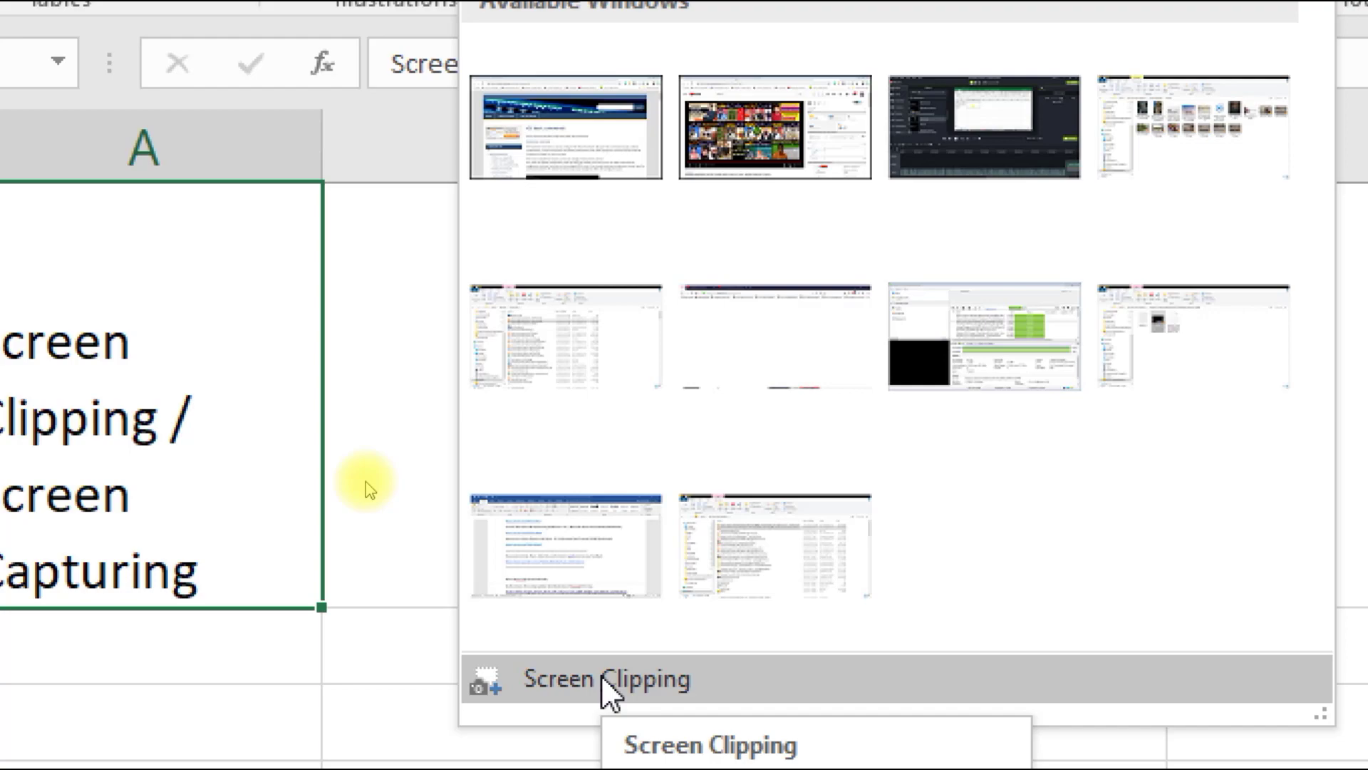
{"action": "left_click", "coordinate": [601, 674]}
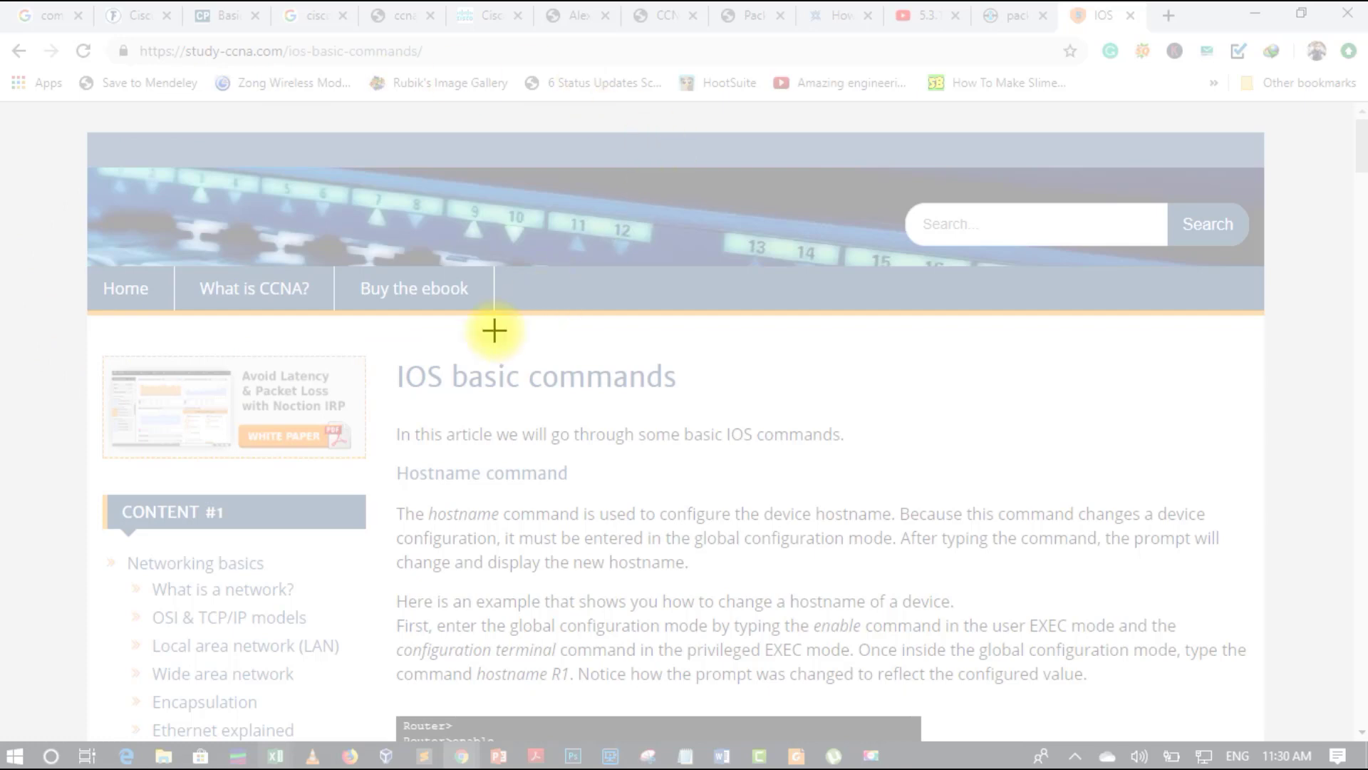
Step: Clip the 'IOS basic commands' heading and first paragraphs into Excel as a picture
{"action": "mouse_move", "coordinate": [390, 357]}
{"action": "left_mouse_down"}
{"action": "mouse_move", "coordinate": [793, 624]}
{"action": "mouse_move", "coordinate": [1257, 688]}
{"action": "left_mouse_up"}
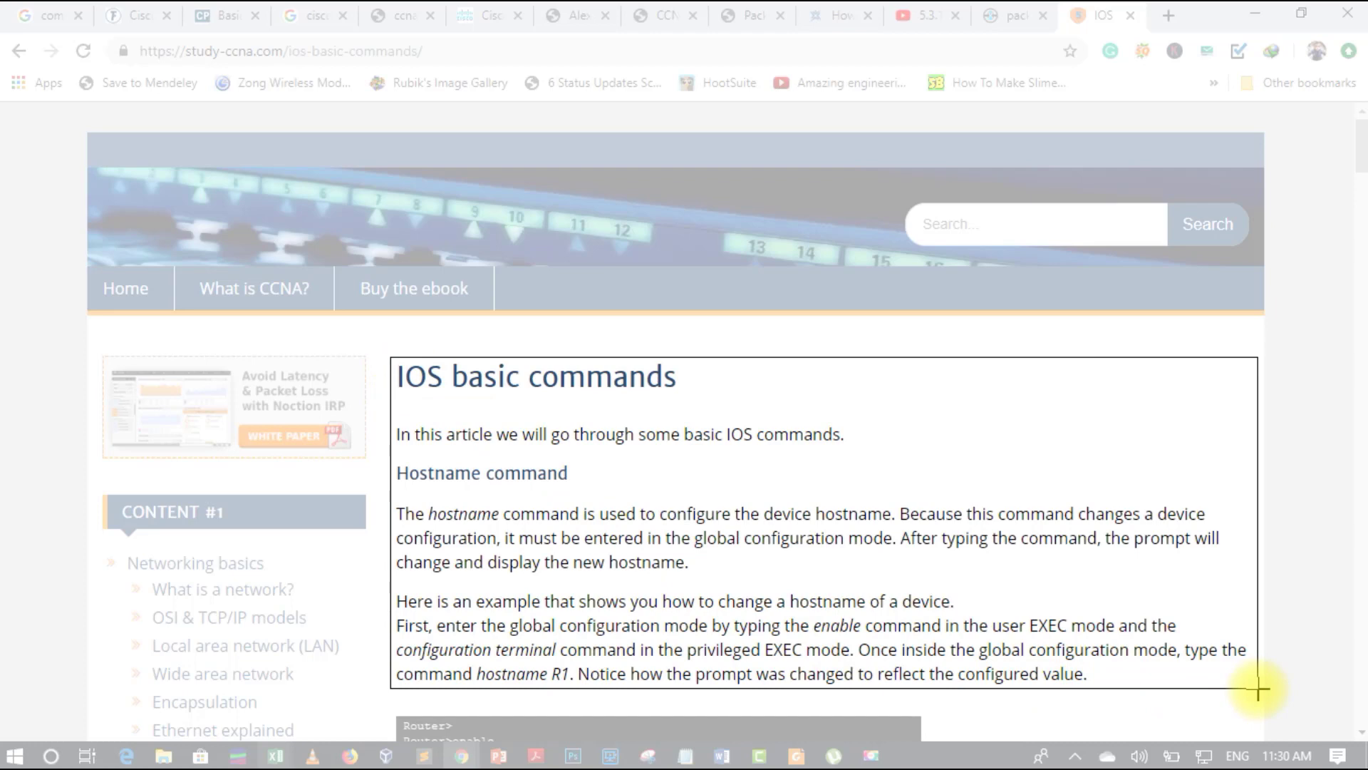
{"action": "left_click_drag", "start_coordinate": [1257, 687], "coordinate": [1258, 689]}
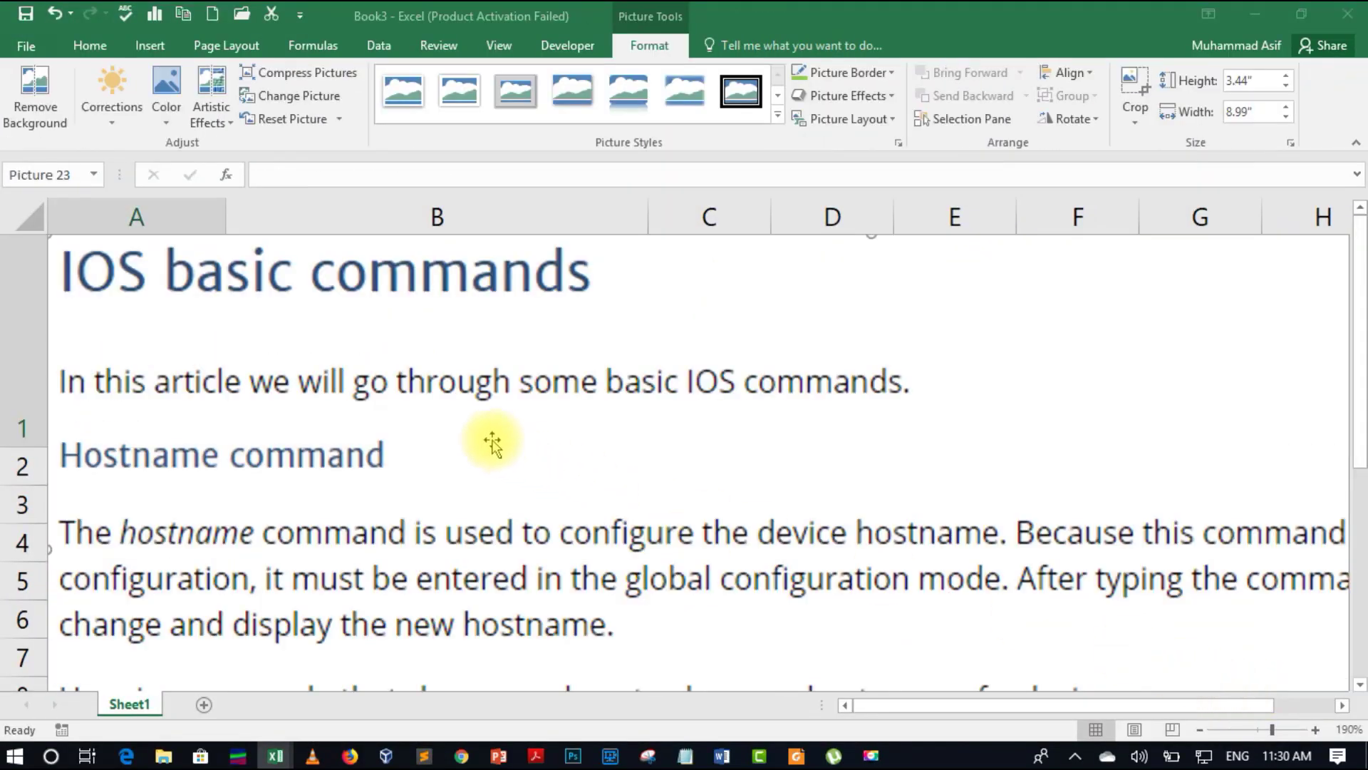
Step: Resize the clipped picture to 1.49" by 3.89" and place it across columns B–E
{"action": "mouse_move", "coordinate": [444, 422]}
{"action": "left_mouse_down"}
{"action": "mouse_move", "coordinate": [569, 505]}
{"action": "mouse_move", "coordinate": [588, 490]}
{"action": "left_mouse_up"}
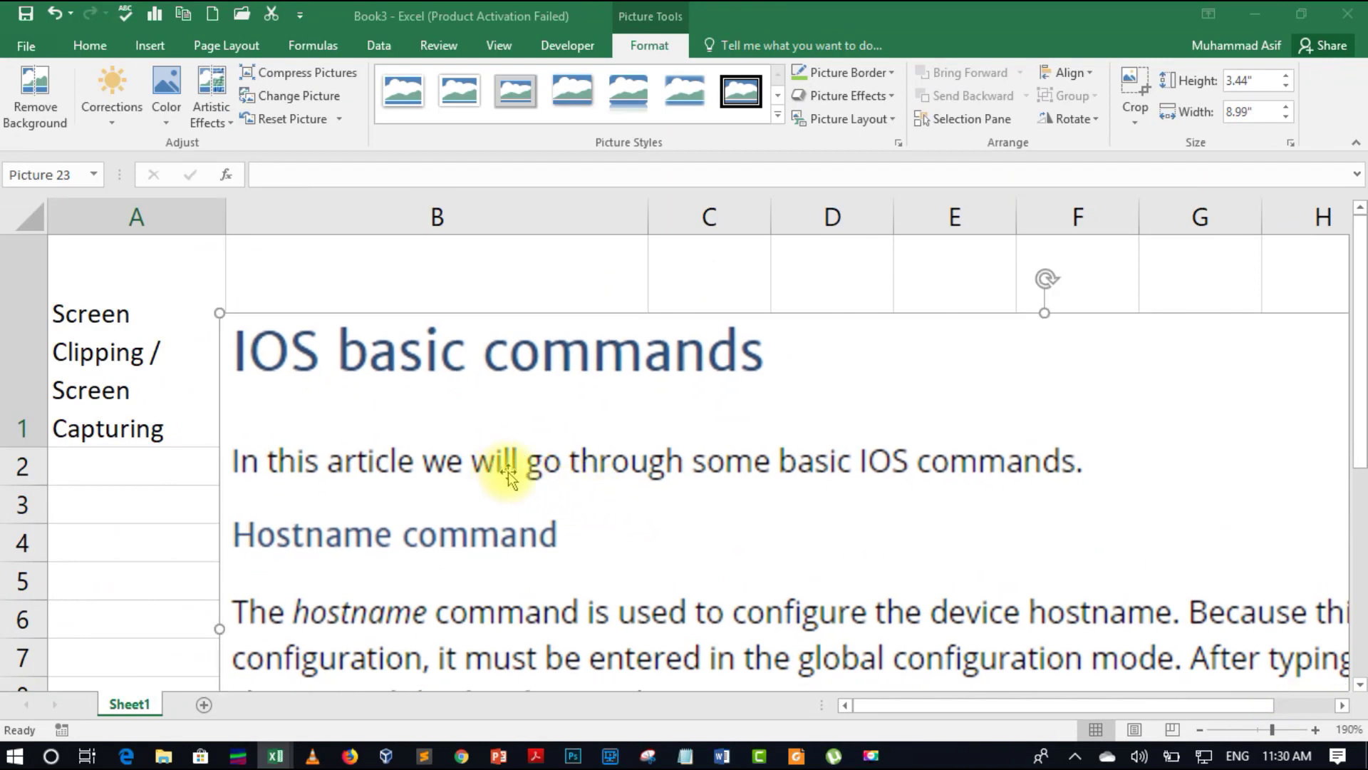
{"action": "left_click_drag", "start_coordinate": [508, 477], "coordinate": [284, 352]}
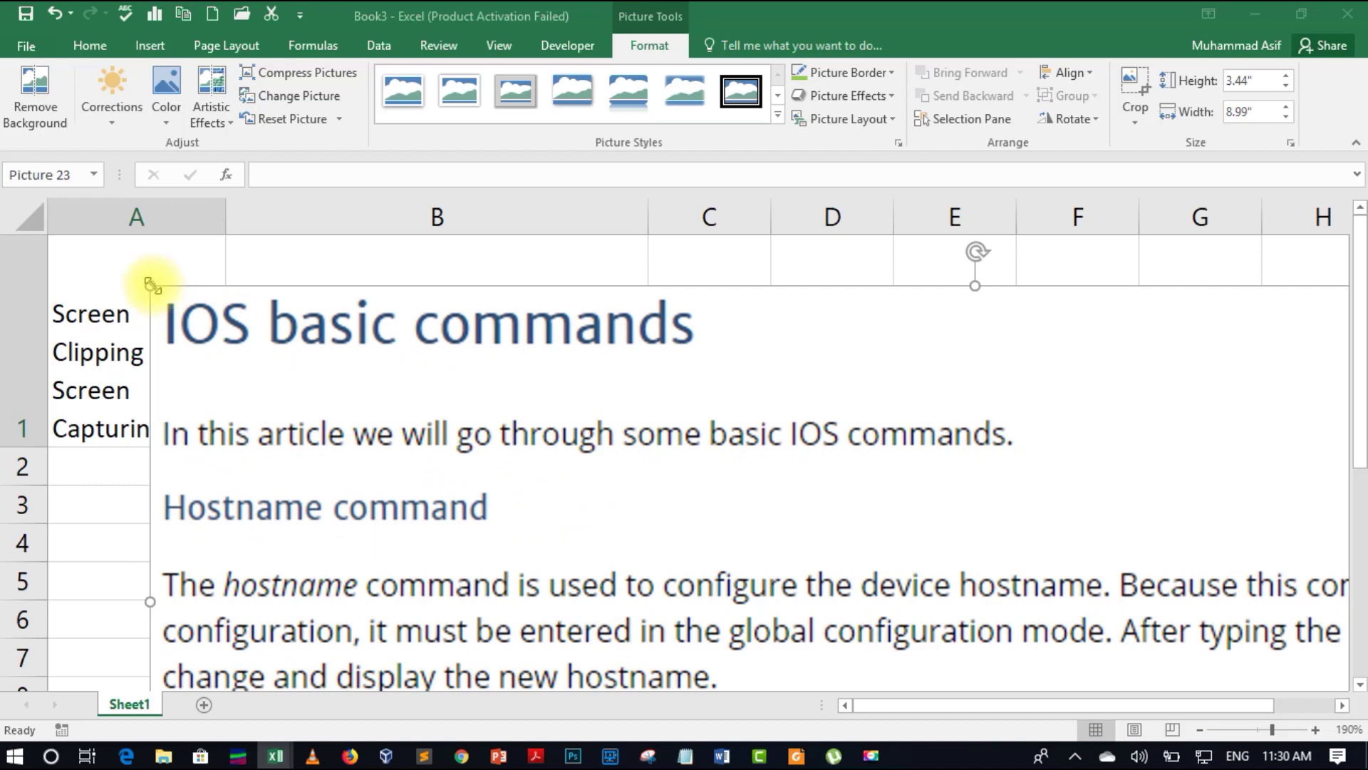
{"action": "mouse_move", "coordinate": [151, 281]}
{"action": "left_mouse_down"}
{"action": "mouse_move", "coordinate": [369, 445]}
{"action": "mouse_move", "coordinate": [473, 491]}
{"action": "mouse_move", "coordinate": [333, 360]}
{"action": "mouse_move", "coordinate": [684, 482]}
{"action": "left_mouse_up"}
{"action": "mouse_move", "coordinate": [910, 580]}
{"action": "left_mouse_down"}
{"action": "mouse_move", "coordinate": [490, 412]}
{"action": "mouse_move", "coordinate": [487, 389]}
{"action": "left_mouse_up"}
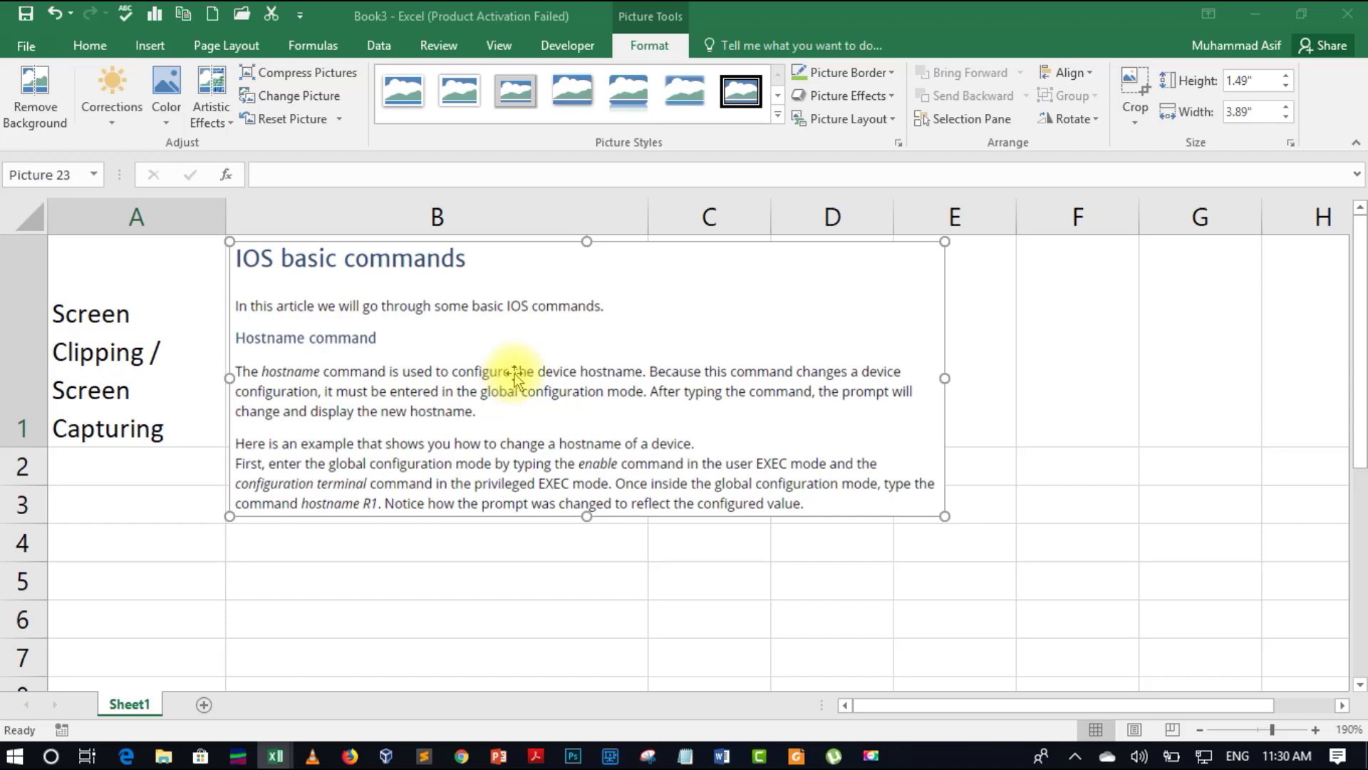
{"action": "left_click", "coordinate": [150, 49]}
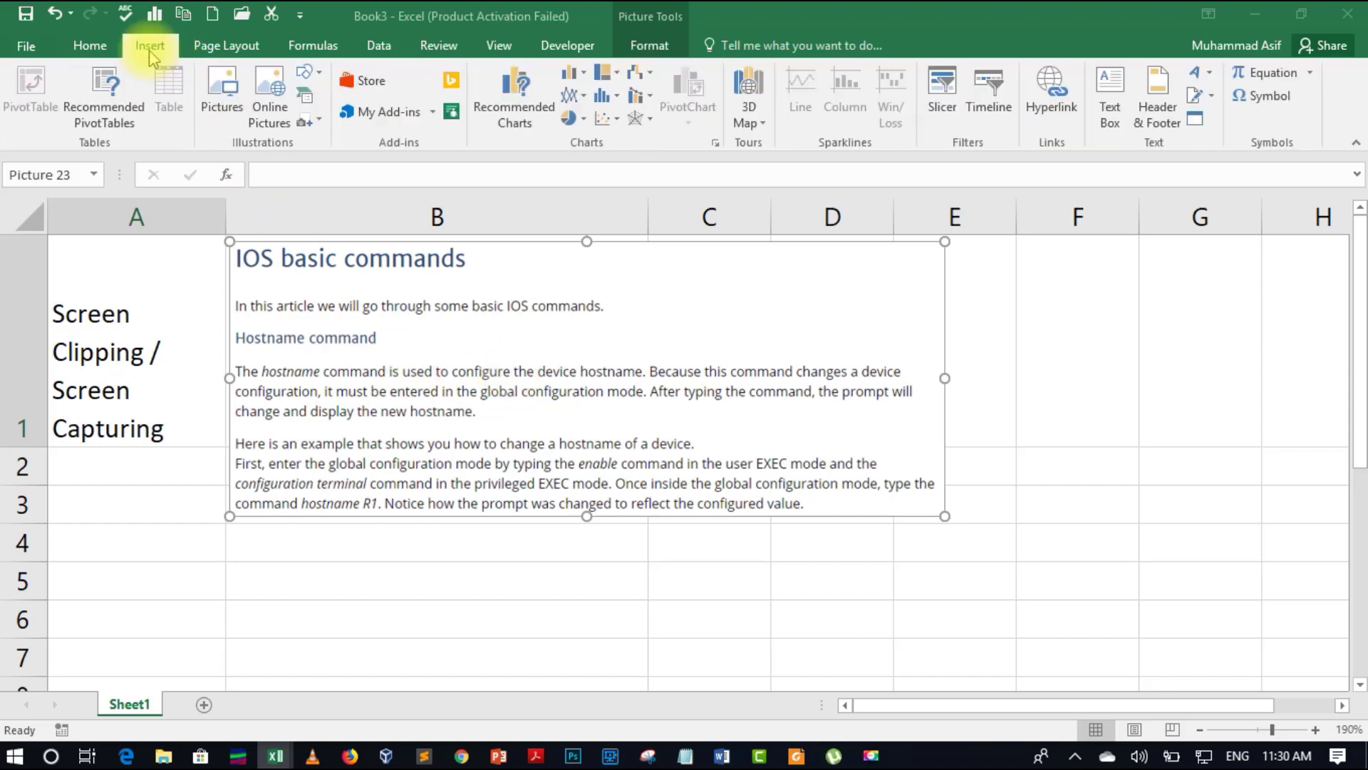